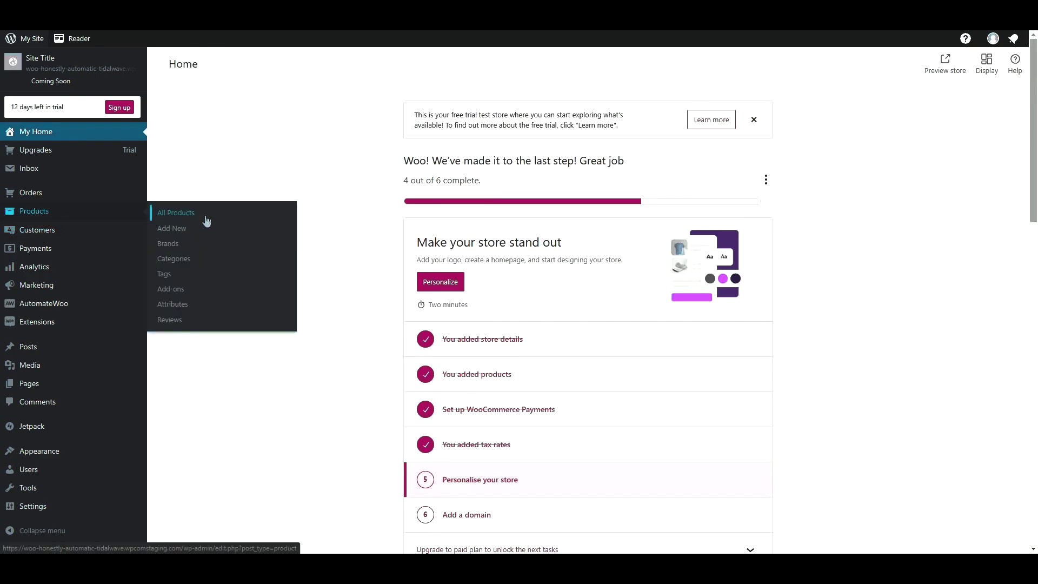
# Move all four products to the bin, then empty the bin to delete them permanently.
pyautogui.click(224, 219)
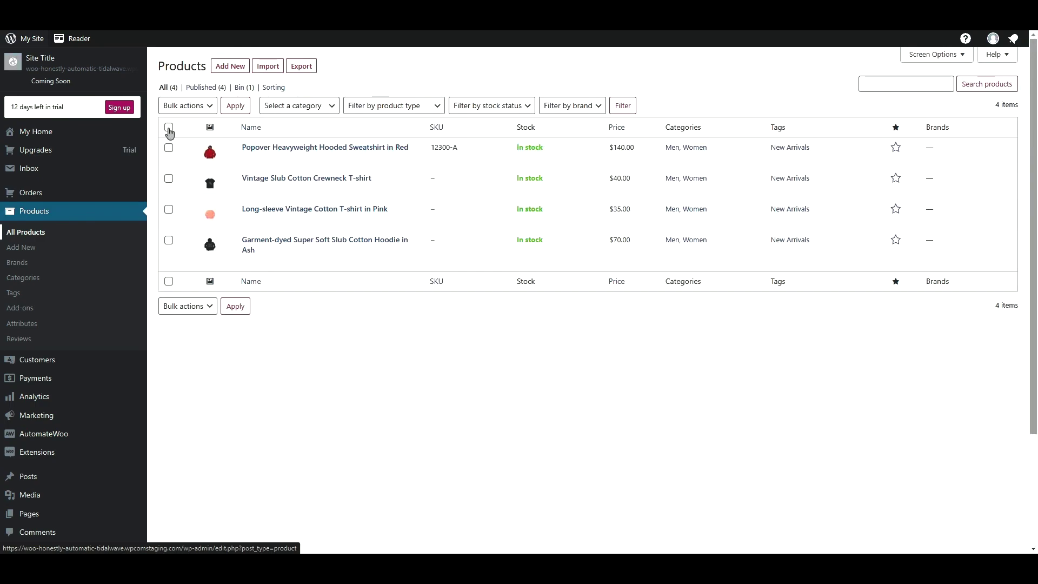
pyautogui.click(169, 128)
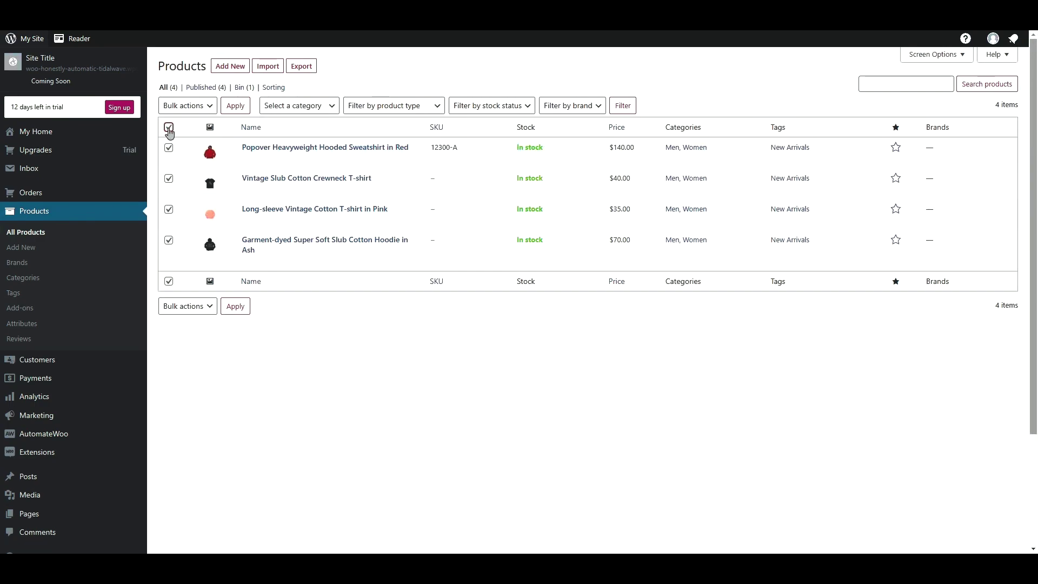
pyautogui.click(184, 306)
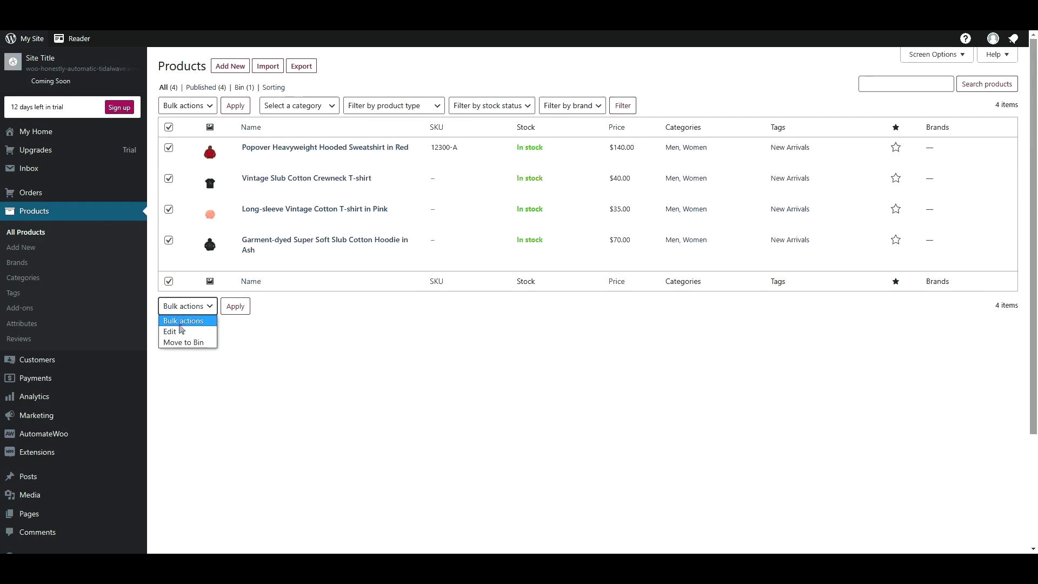
pyautogui.click(184, 343)
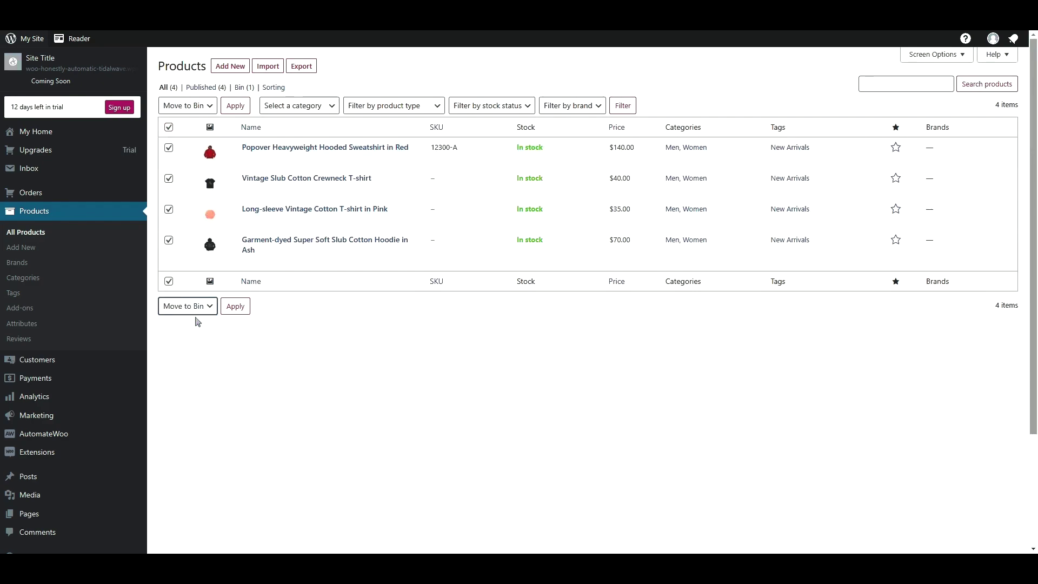
pyautogui.click(238, 311)
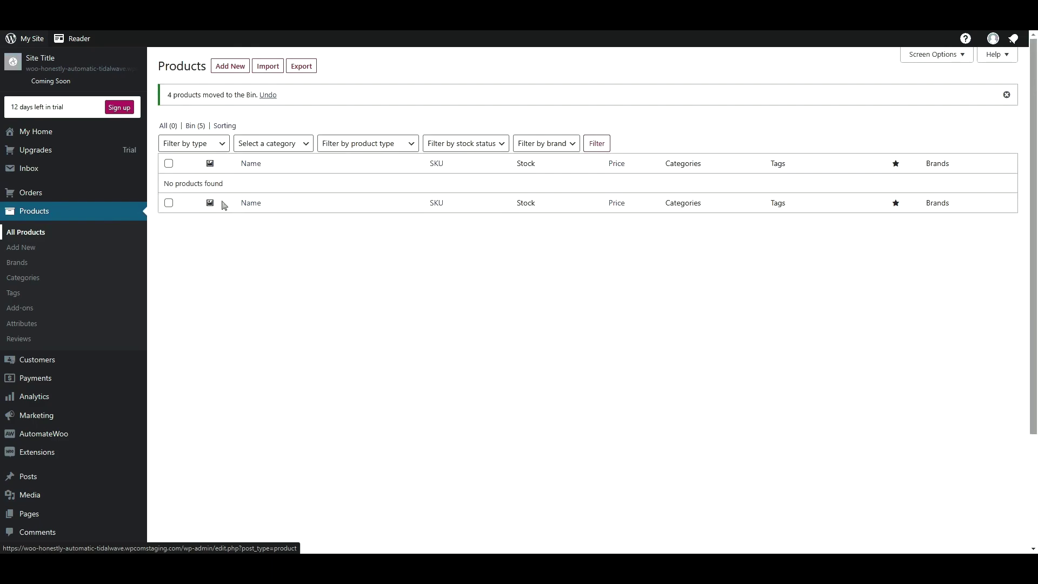
pyautogui.click(195, 126)
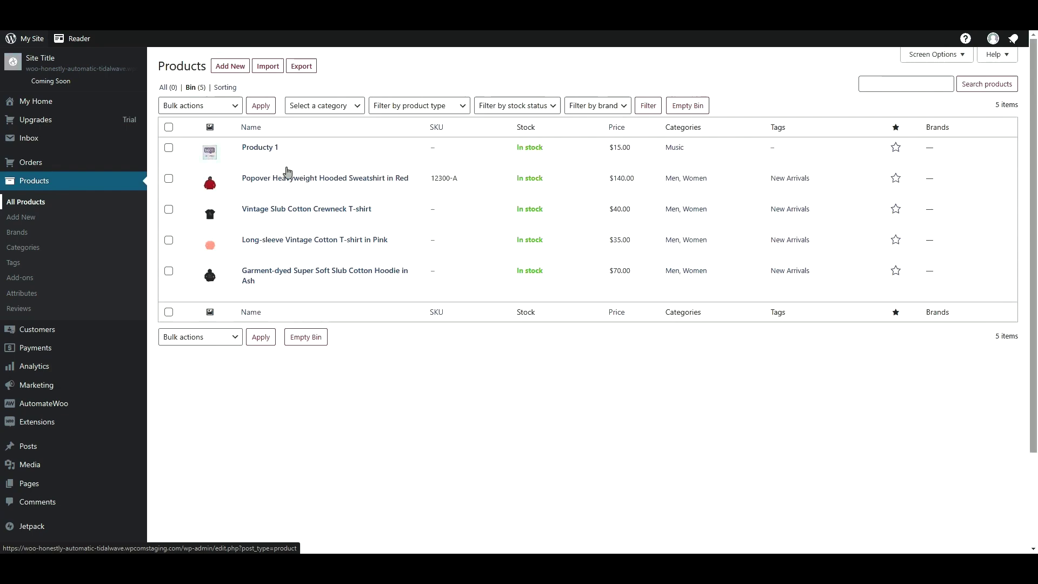
pyautogui.click(298, 341)
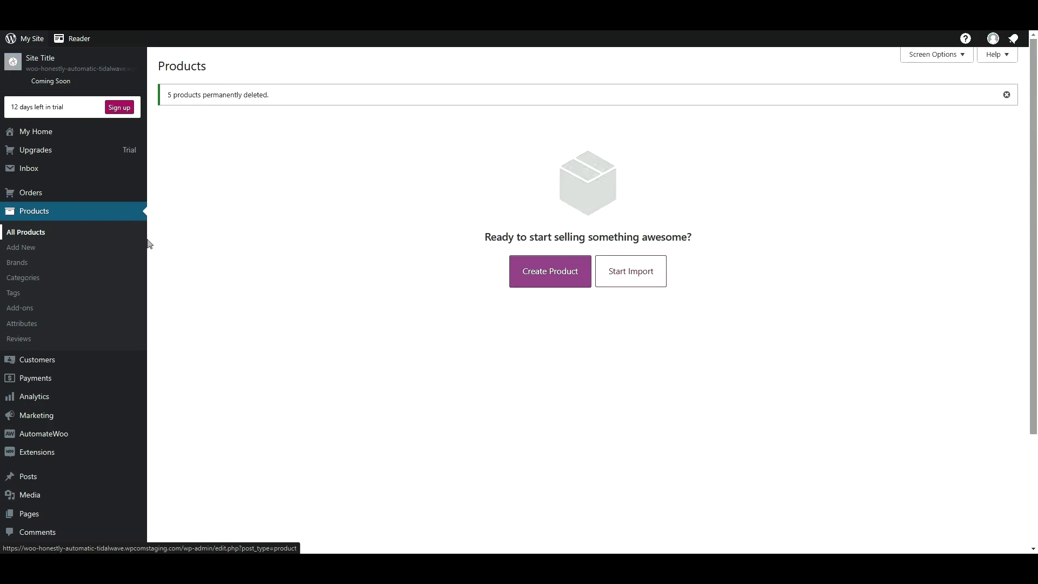
# Bulk-delete the Music, Uncategorised, Uncategorized, Men and Women product categories.
pyautogui.click(34, 284)
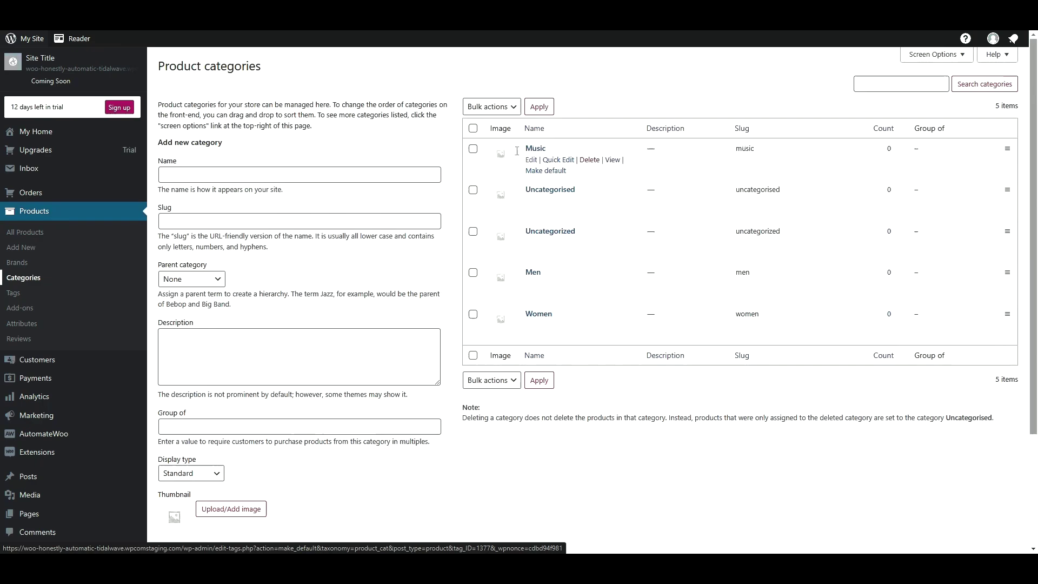
pyautogui.click(474, 130)
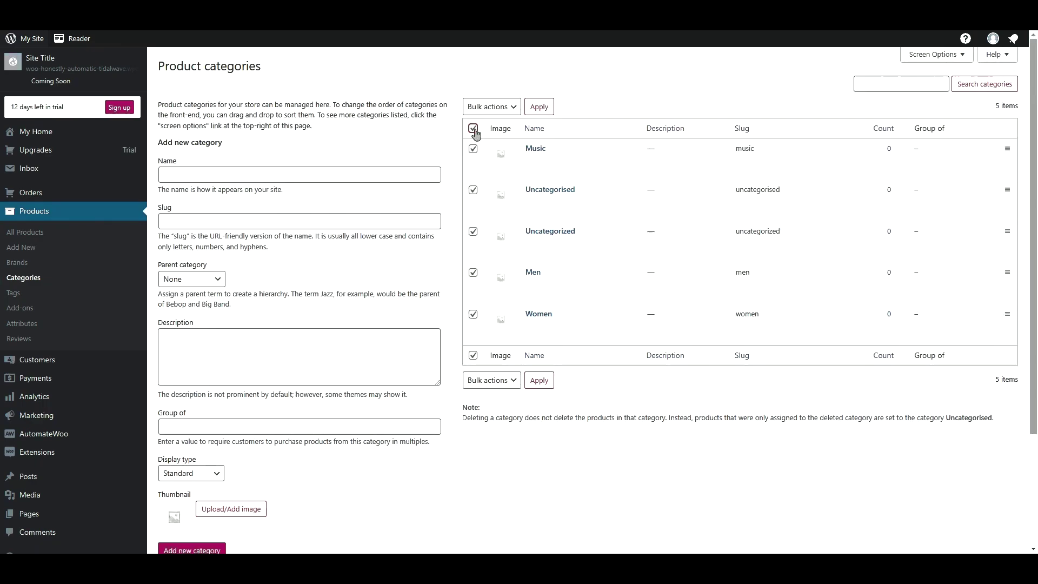
pyautogui.click(494, 381)
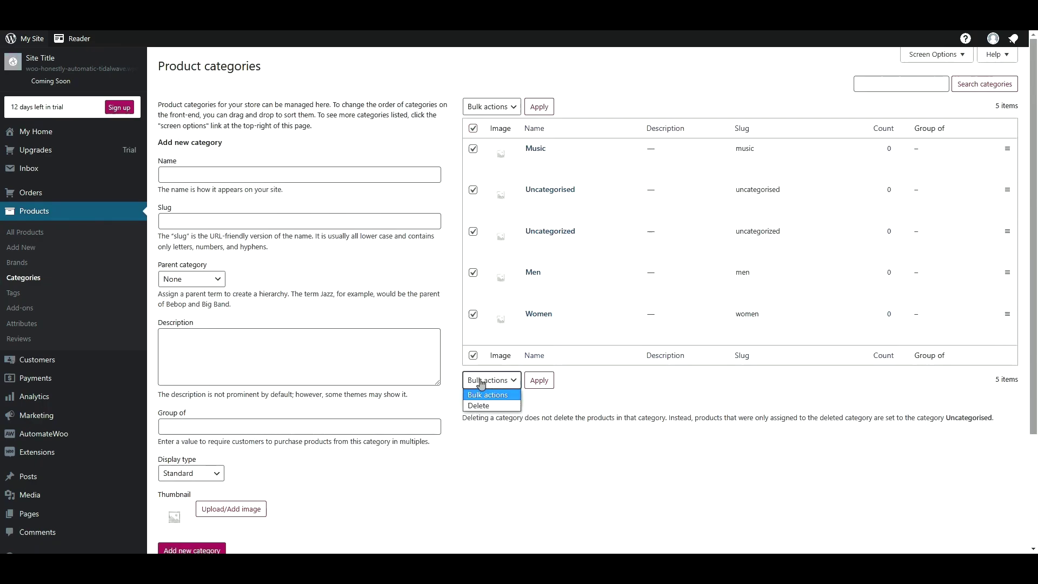
pyautogui.click(483, 408)
pyautogui.click(539, 380)
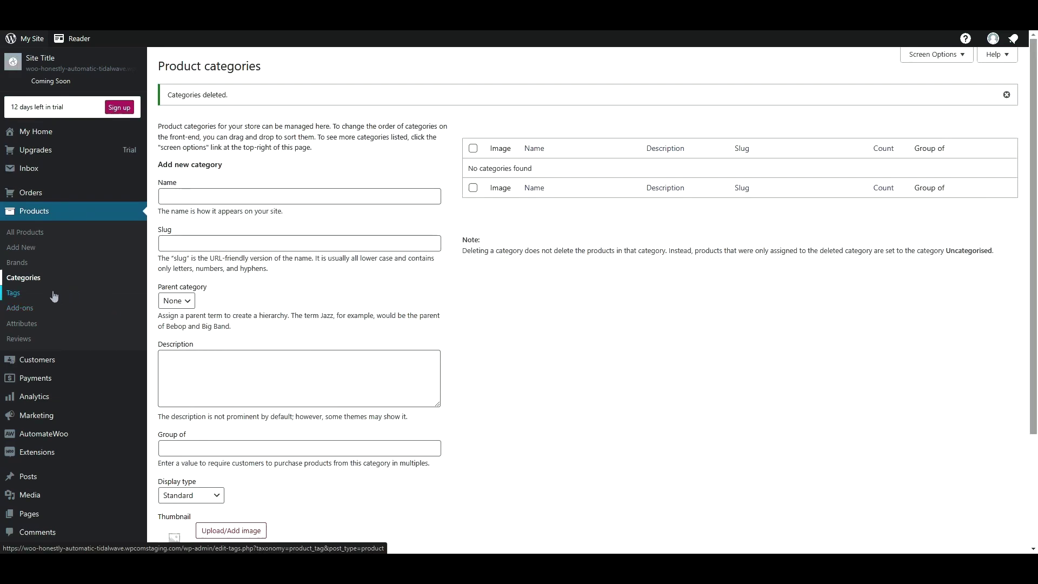
# Bulk-delete the New Arrivals tag from Products > Tags.
pyautogui.click(13, 293)
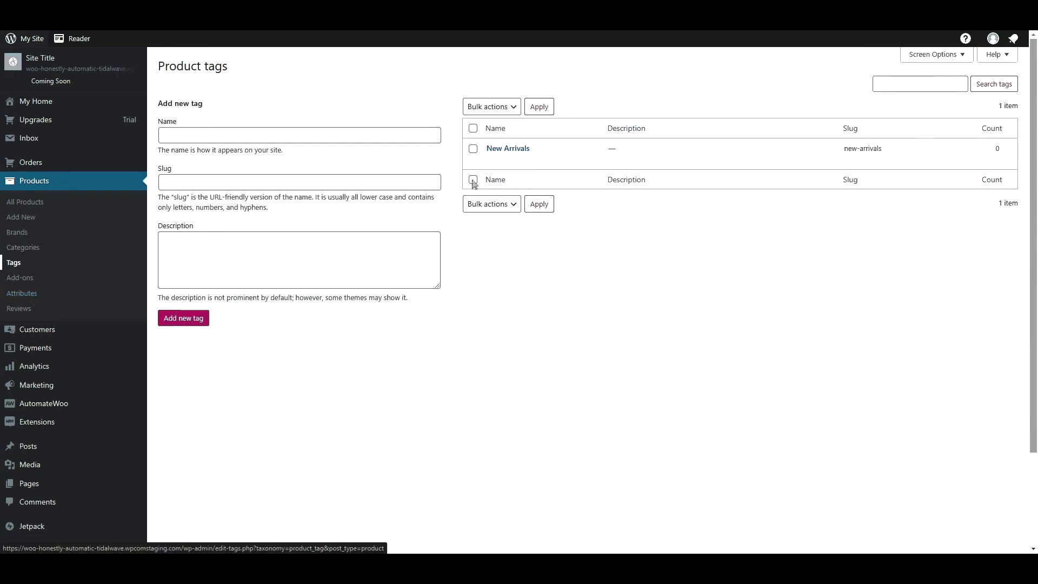
pyautogui.click(473, 128)
pyautogui.click(488, 205)
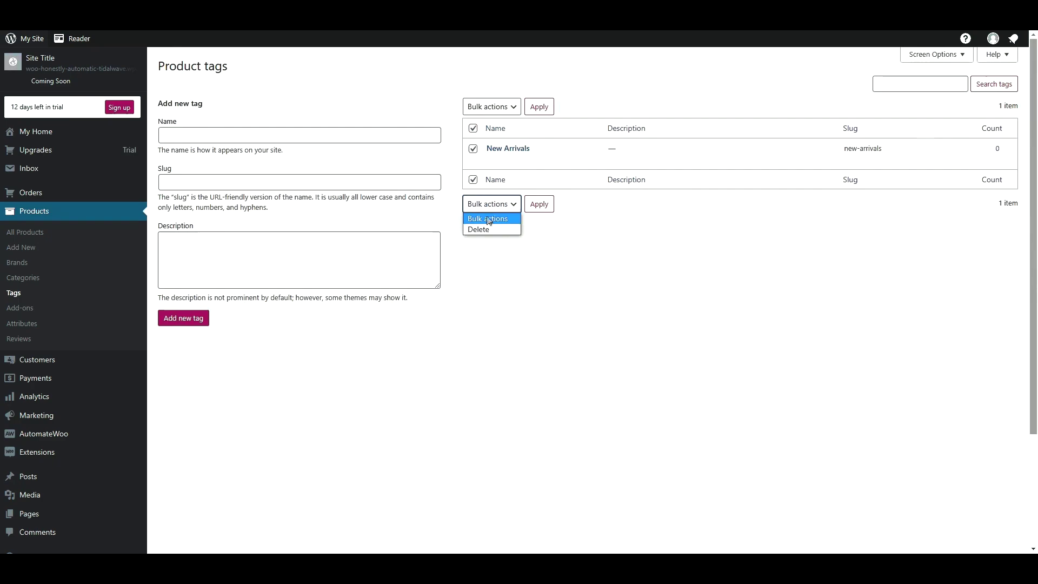
pyautogui.click(488, 229)
pyautogui.click(539, 205)
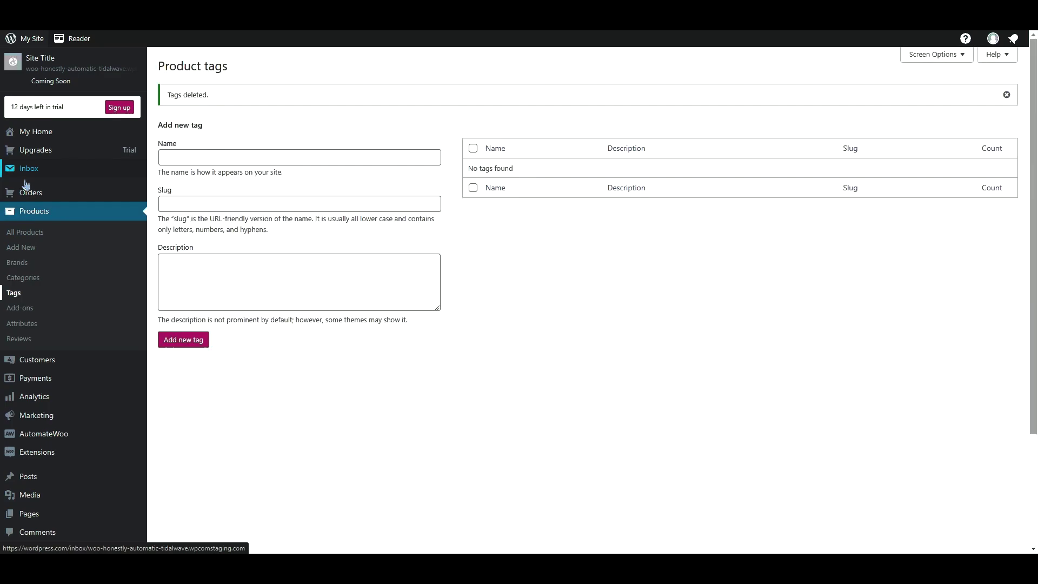
# Open the Orders list and select all entries; there are no orders, only one draft.
pyautogui.moveTo(31, 193)
pyautogui.click(169, 198)
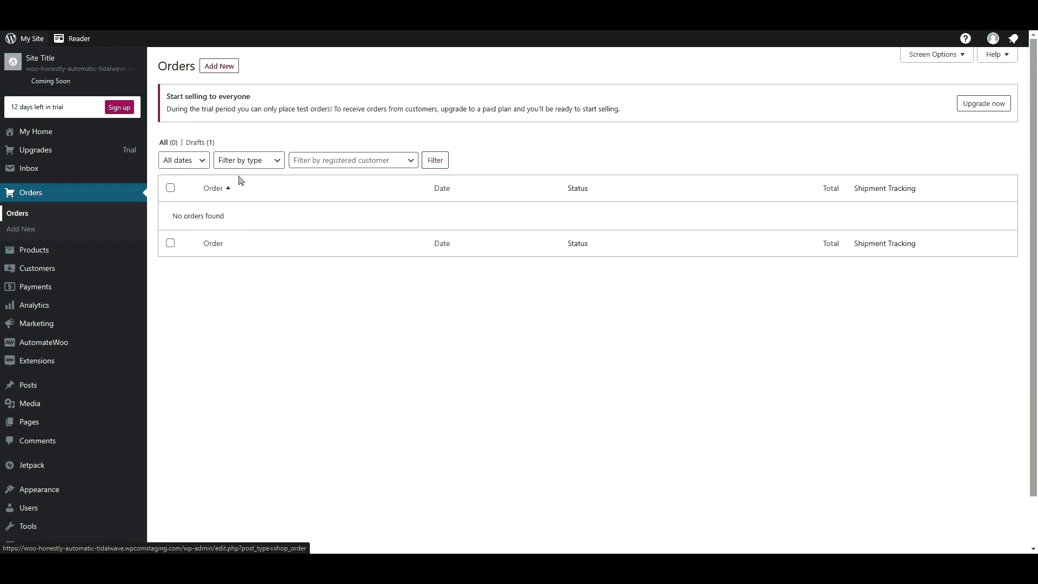
pyautogui.click(170, 189)
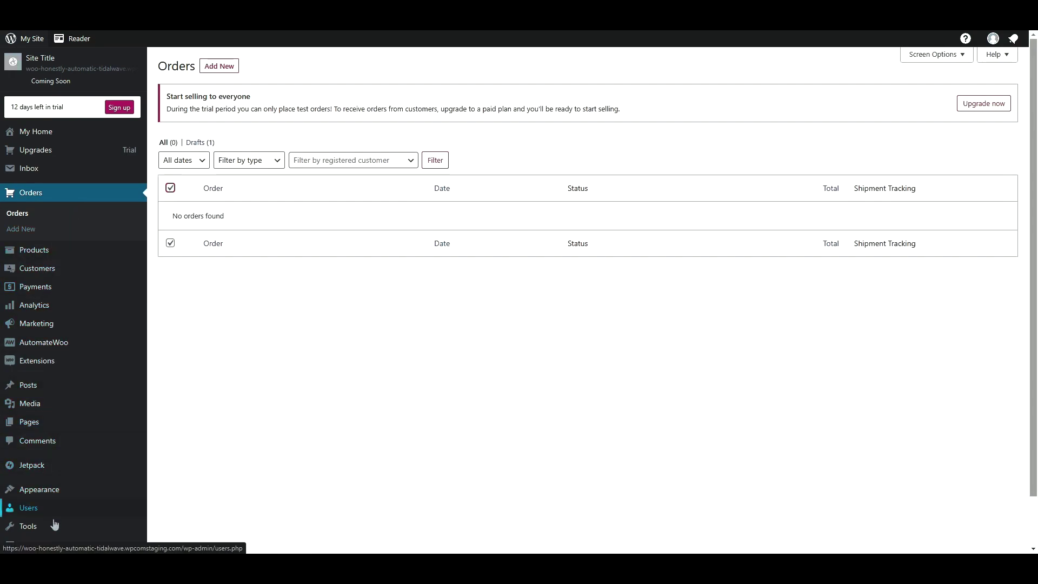
pyautogui.moveTo(28, 526)
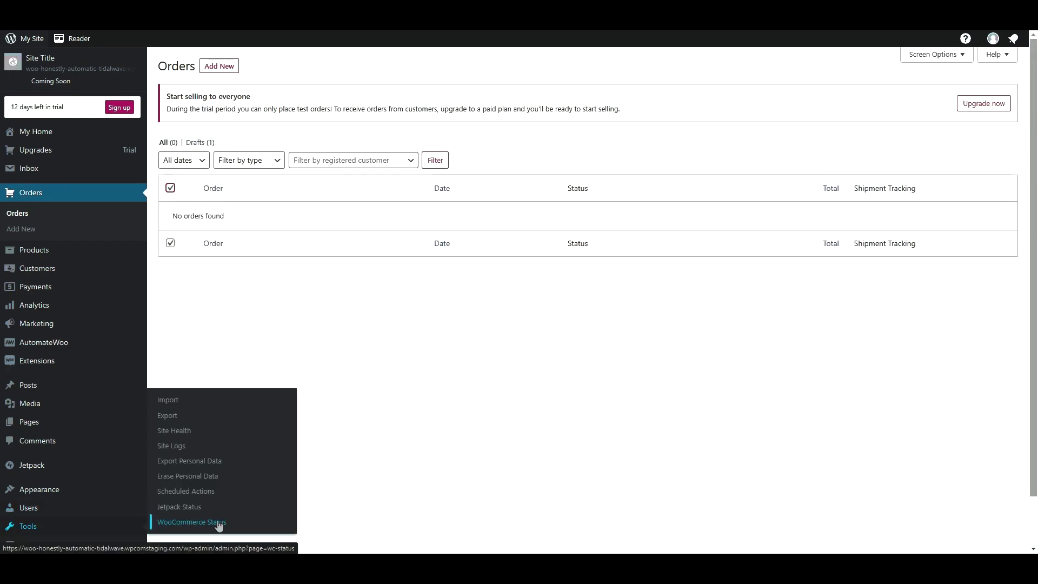
# Clear the WooCommerce product transients and the expired transients from the Status tools.
pyautogui.click(232, 526)
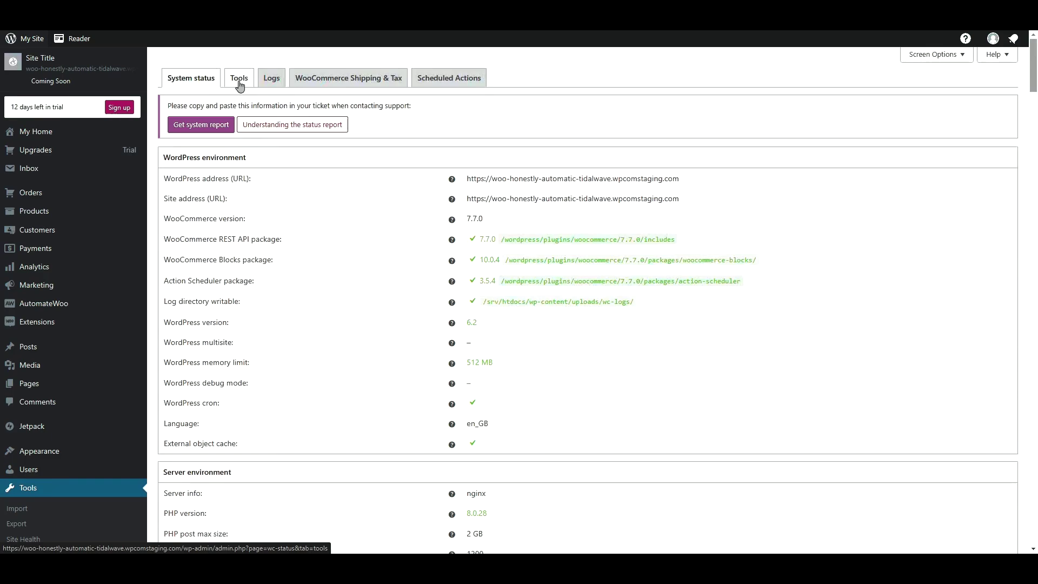
pyautogui.click(239, 78)
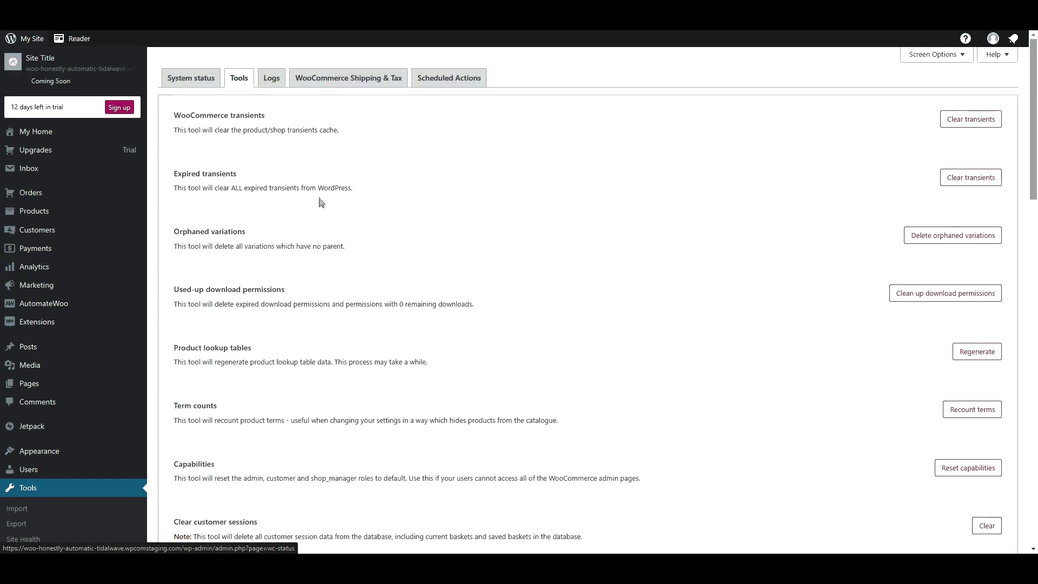
pyautogui.click(989, 125)
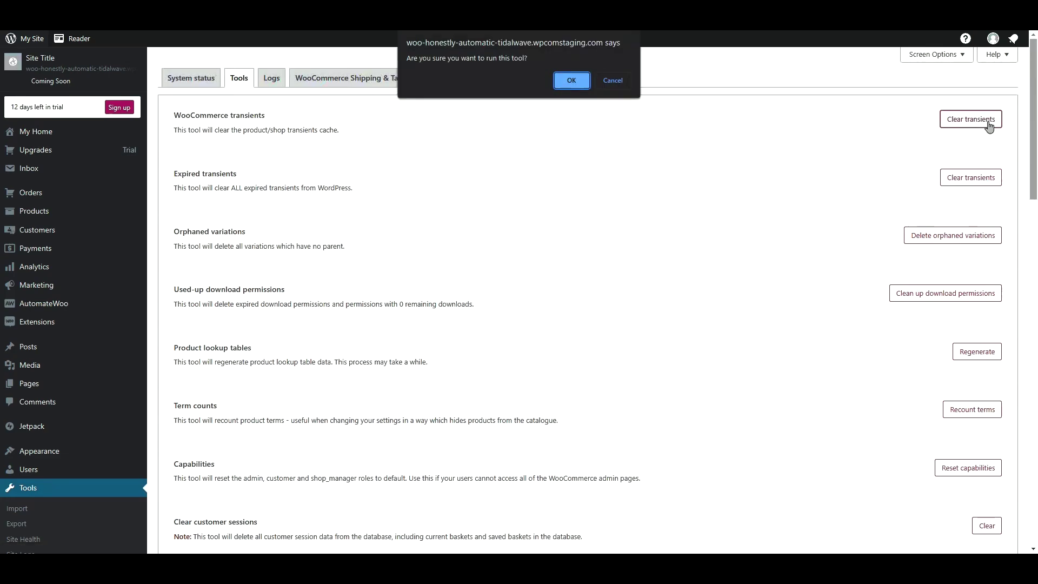
pyautogui.click(575, 81)
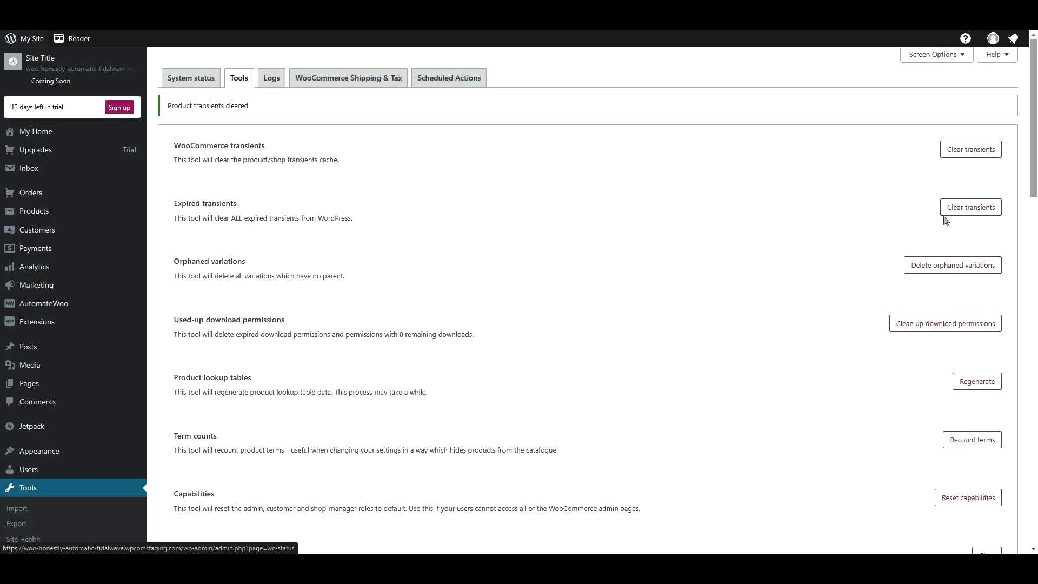
pyautogui.click(982, 211)
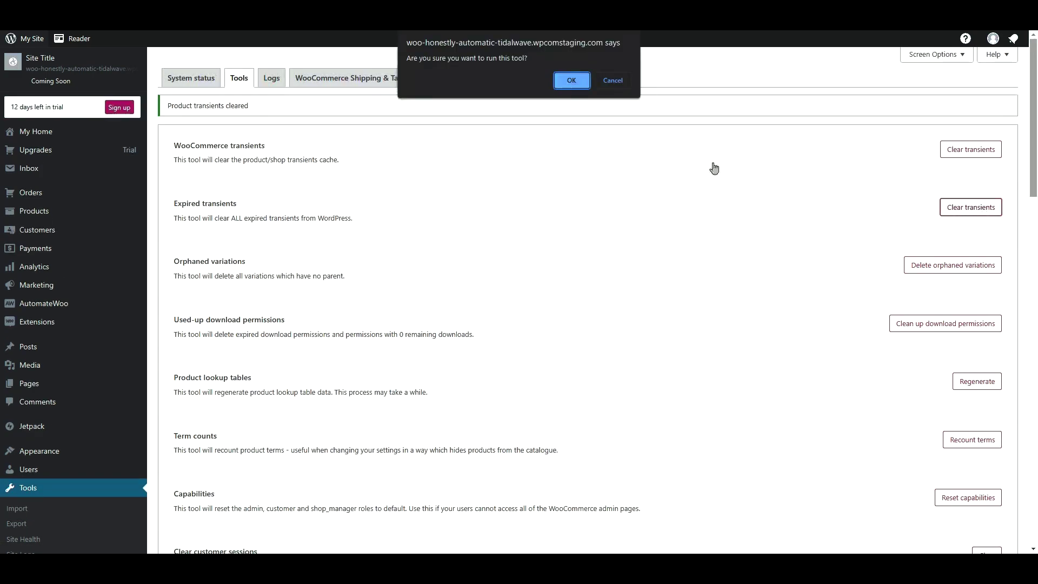
pyautogui.click(571, 81)
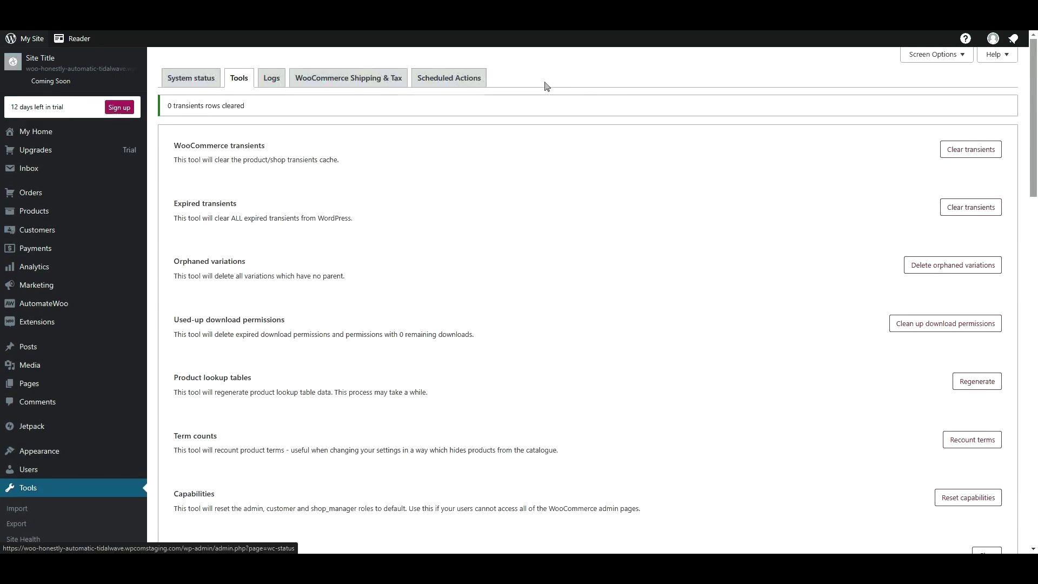
# Delete the AutomateWoo updates log from Status Logs, leaving only test-log.log.
pyautogui.click(268, 82)
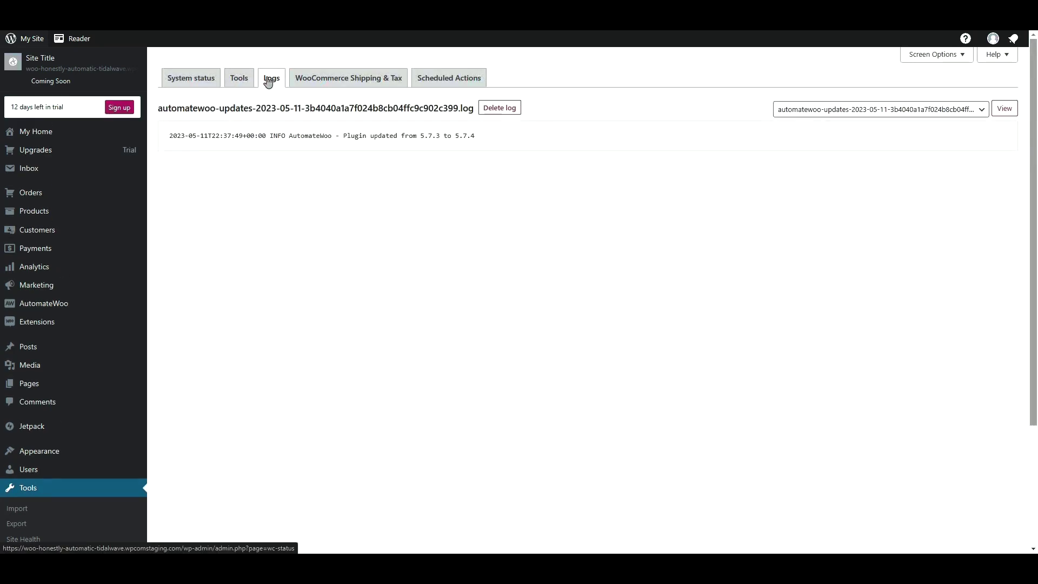
pyautogui.click(508, 110)
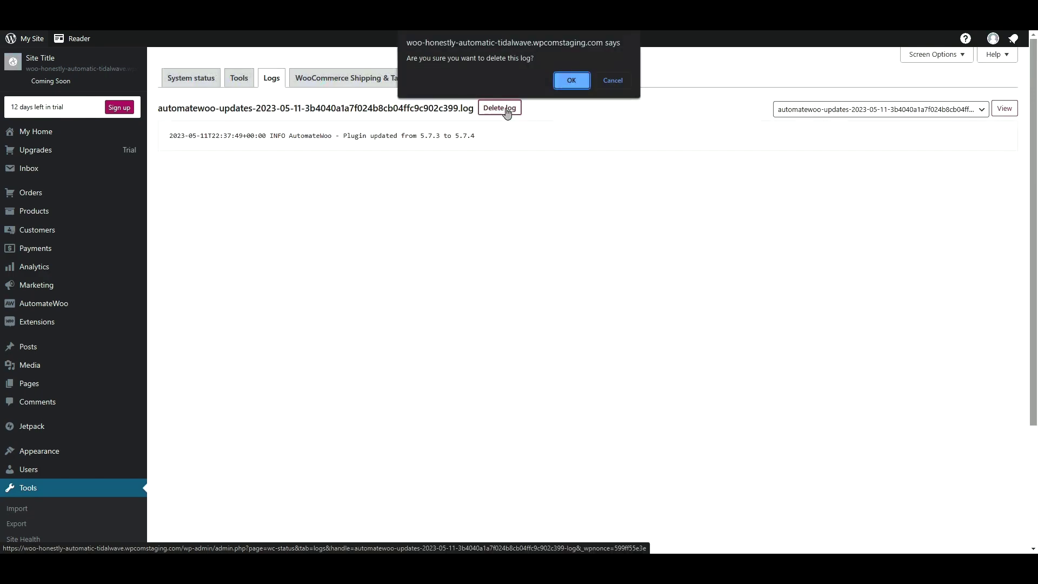
pyautogui.click(565, 80)
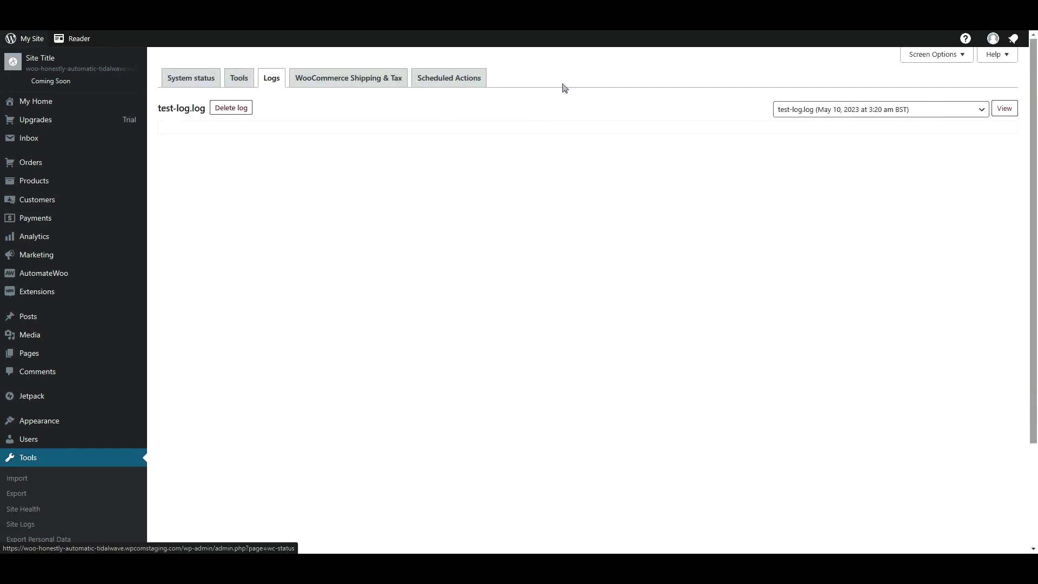
pyautogui.moveTo(28, 468)
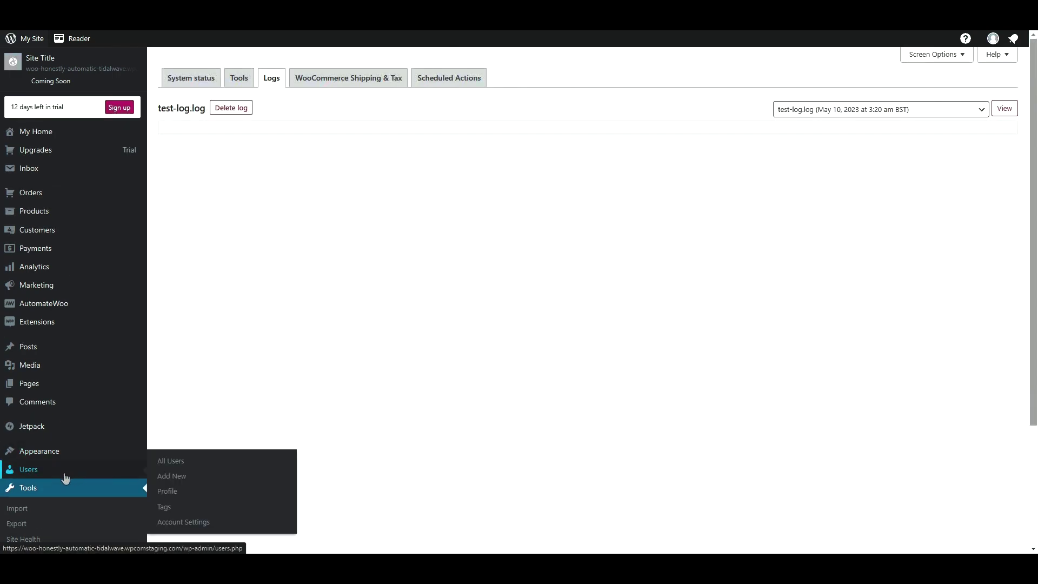
pyautogui.click(65, 478)
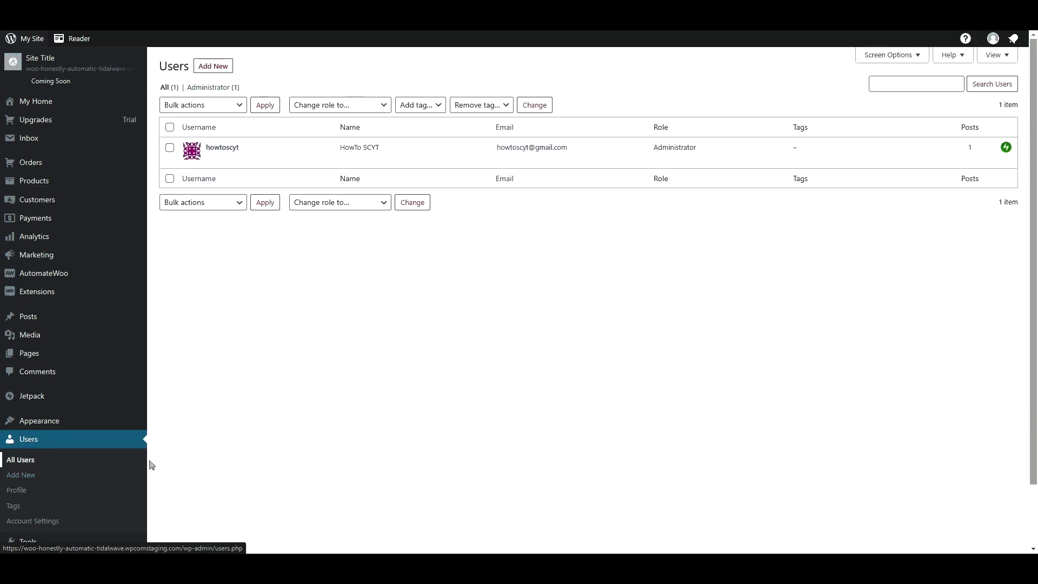
pyautogui.scroll(-1, 52, 454)
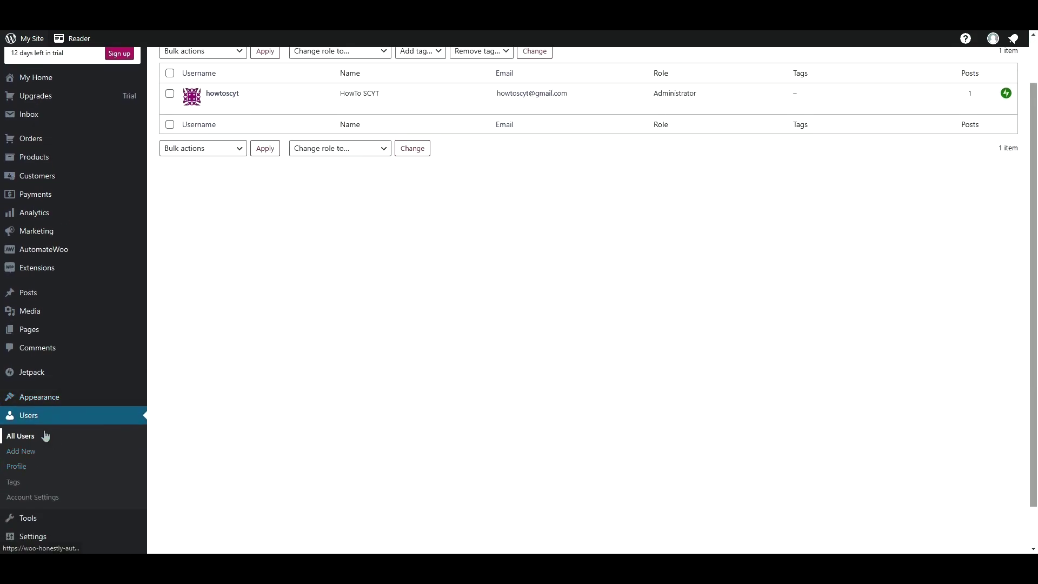
pyautogui.click(28, 438)
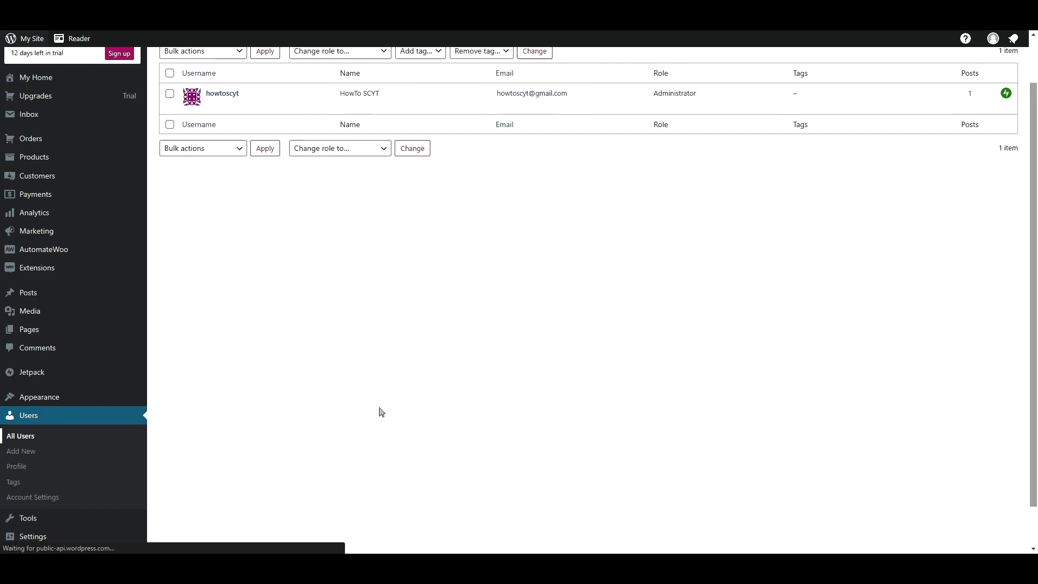
pyautogui.scroll(1, 379, 411)
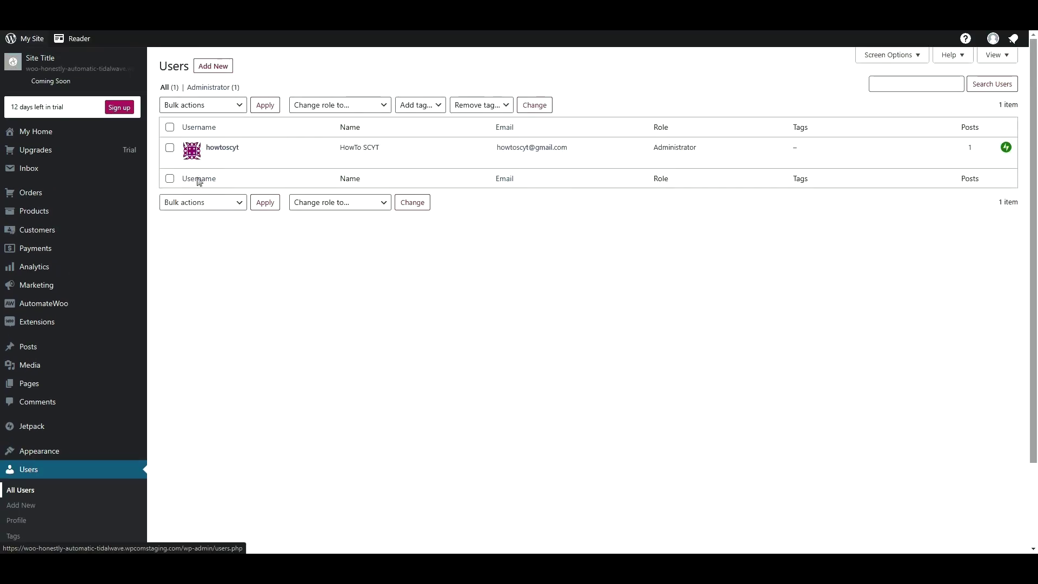
# Bulk-delete all users; WordPress refuses to delete the current administrator.
pyautogui.click(170, 128)
pyautogui.click(205, 106)
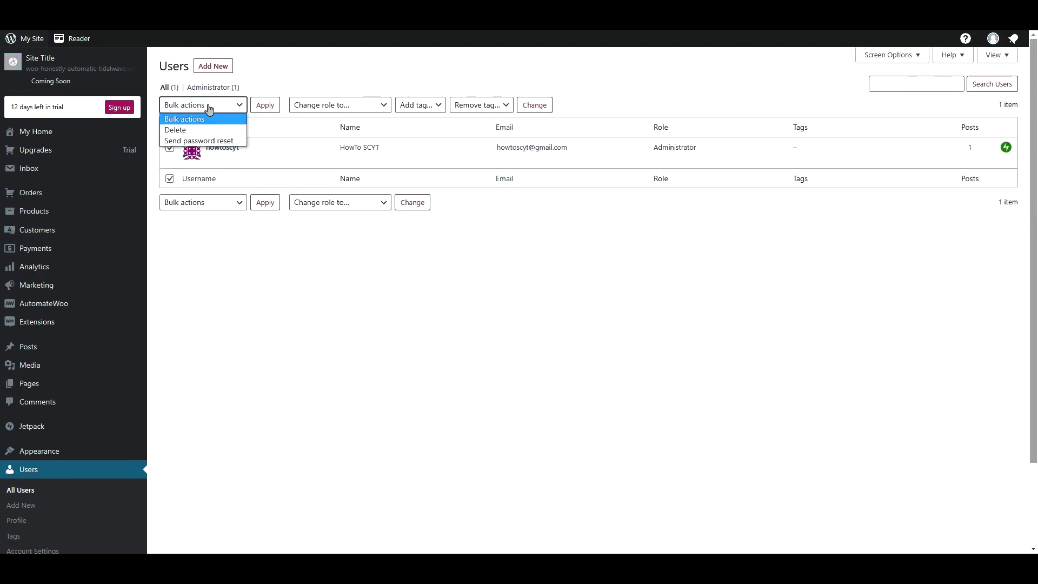
pyautogui.click(189, 131)
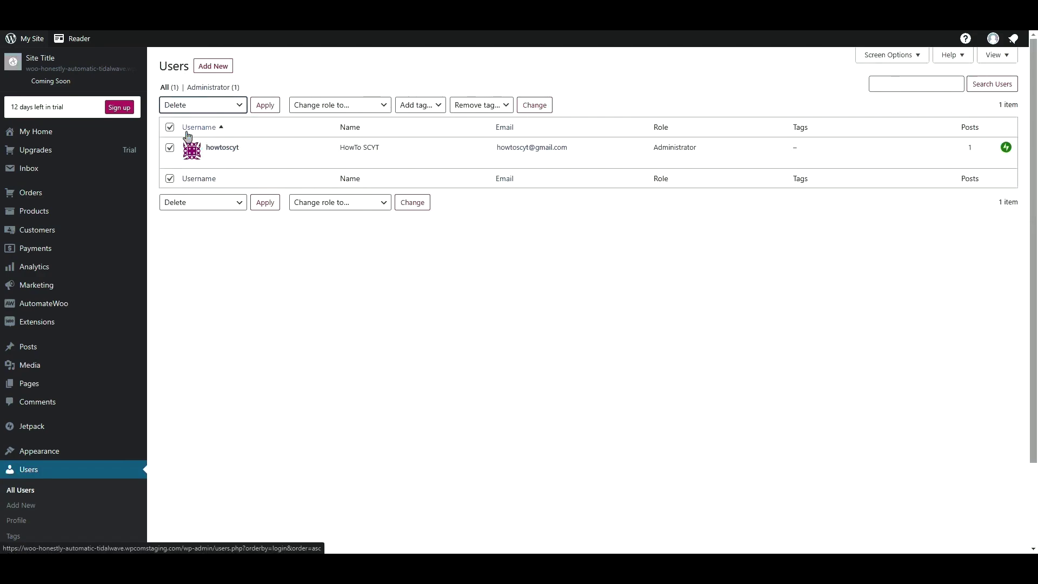
pyautogui.click(271, 108)
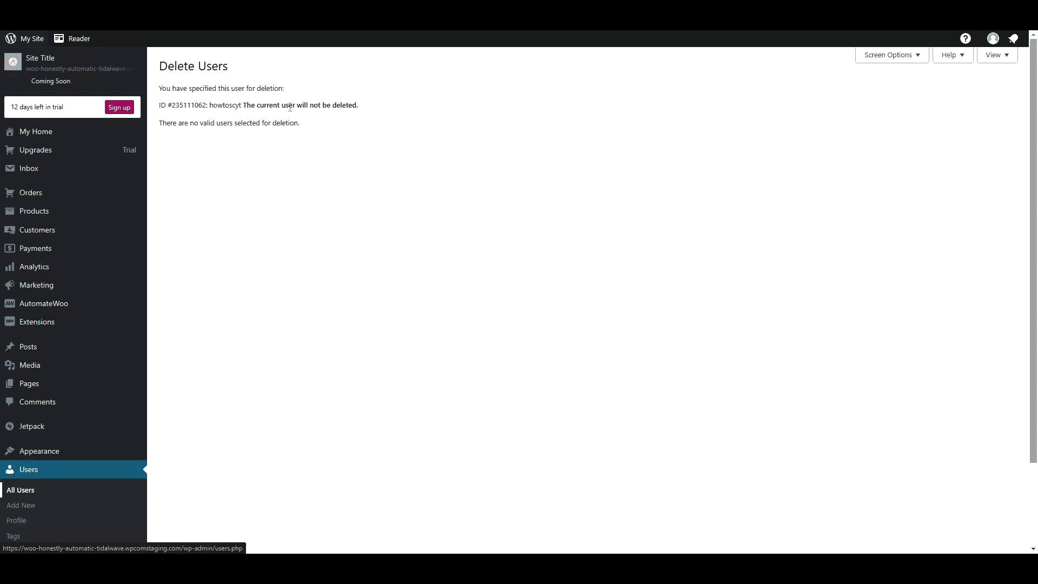
# Return to Users > All Users, where only the administrator account remains.
pyautogui.click(39, 496)
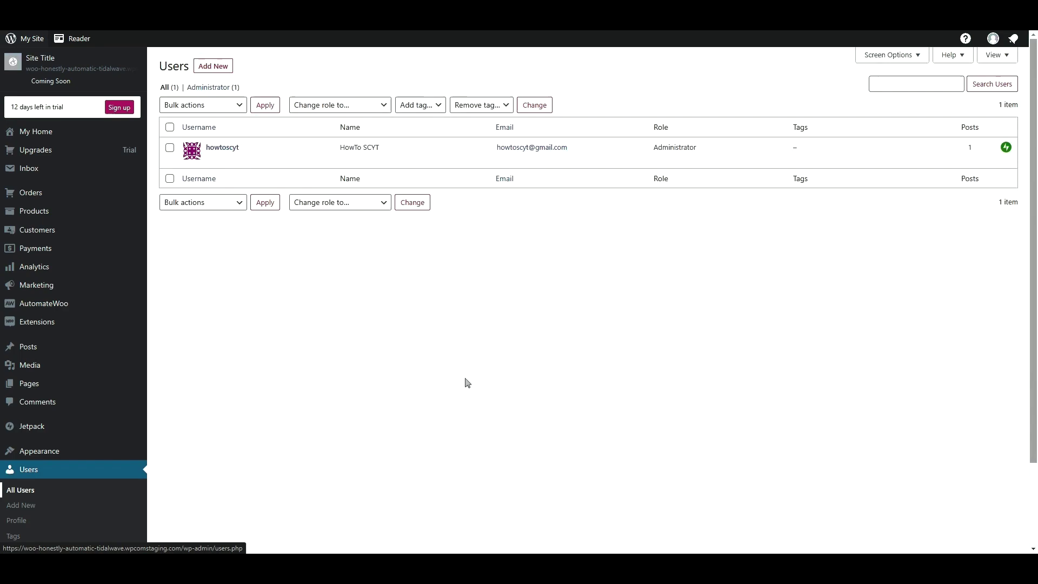
pyautogui.scroll(-1, 324, 432)
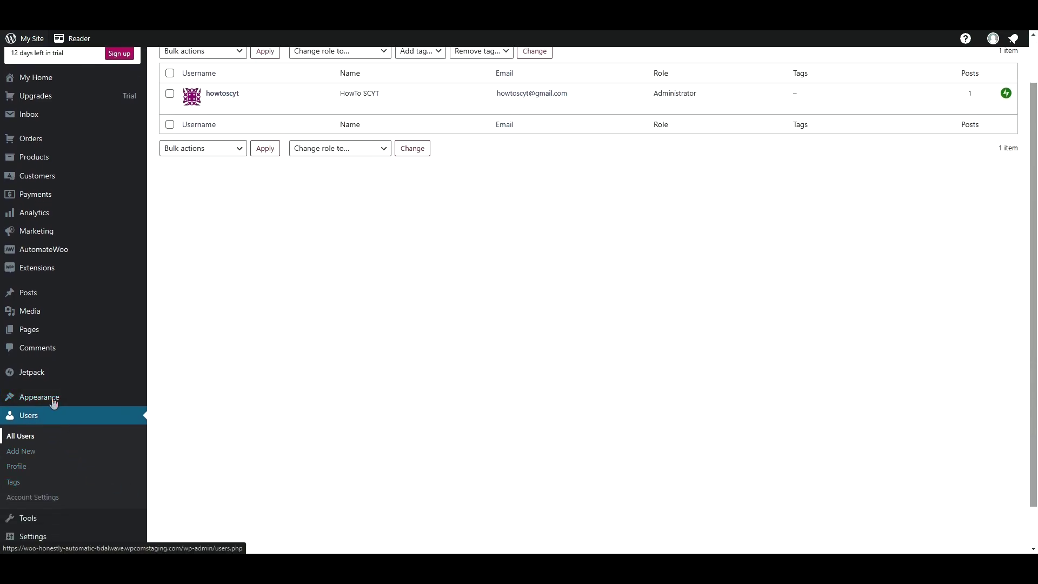
pyautogui.moveTo(28, 518)
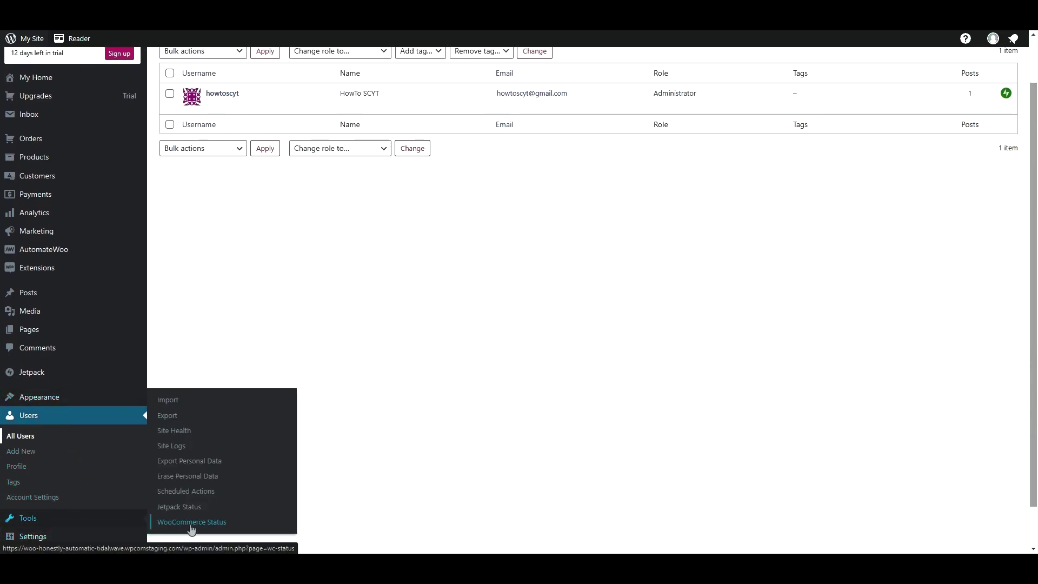
# Run and confirm the Reset capabilities tool in WooCommerce Status tools.
pyautogui.click(201, 525)
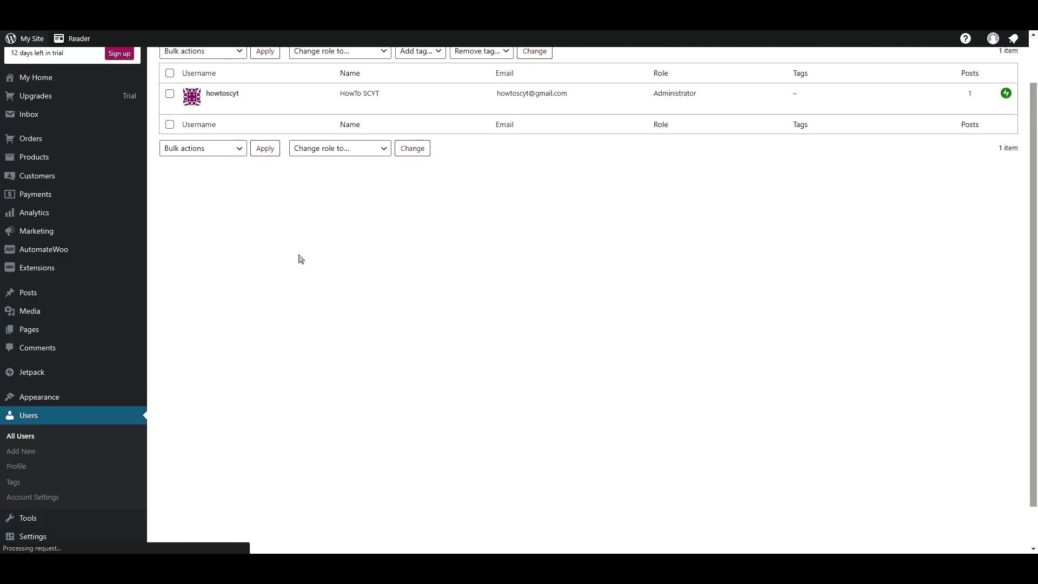
pyautogui.click(239, 78)
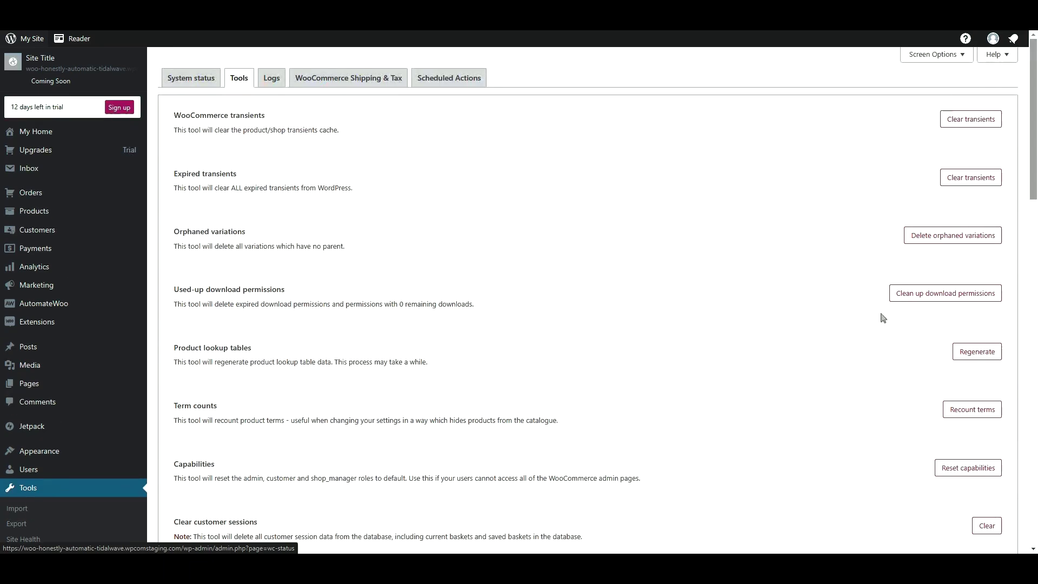
pyautogui.click(960, 469)
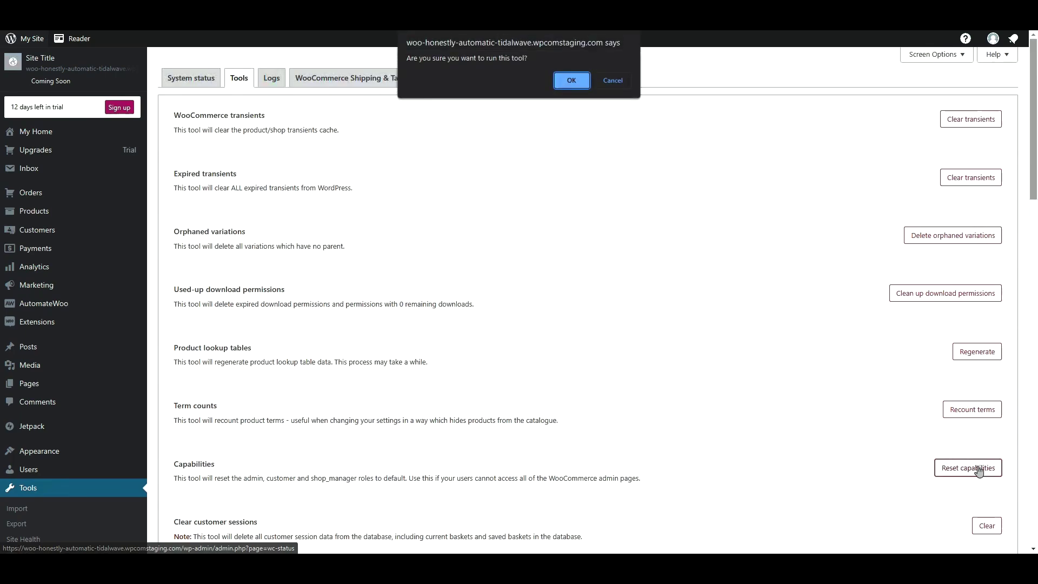
pyautogui.click(560, 83)
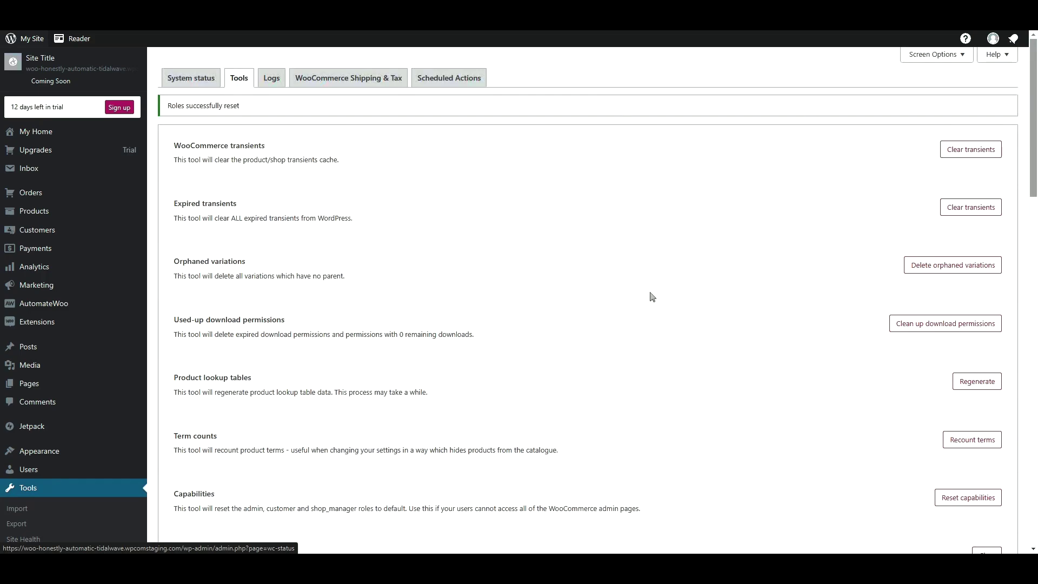
pyautogui.scroll(-4, 671, 330)
pyautogui.scroll(-2, 695, 363)
pyautogui.scroll(-1, 698, 360)
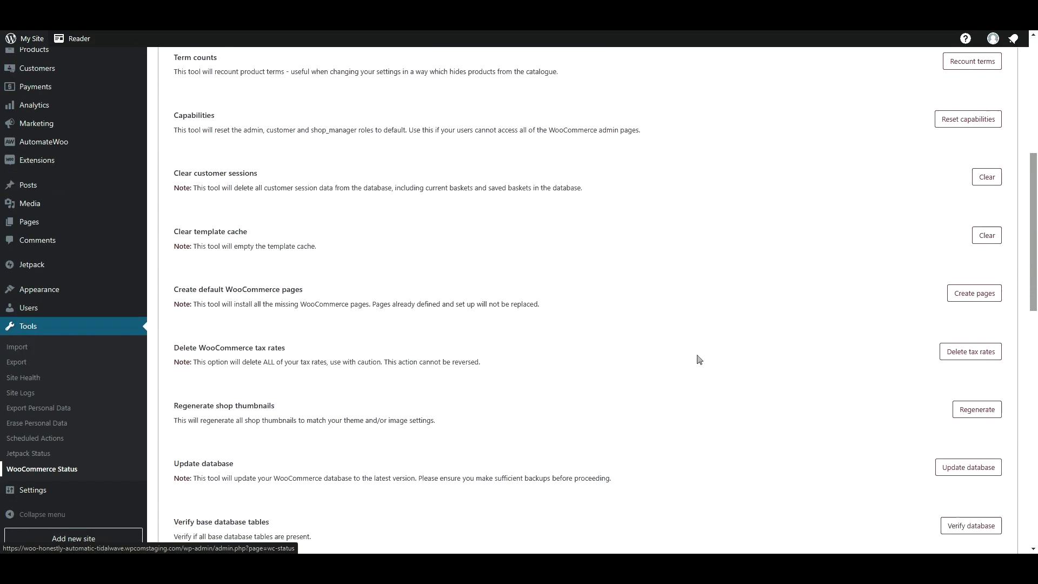
pyautogui.scroll(-1, 698, 360)
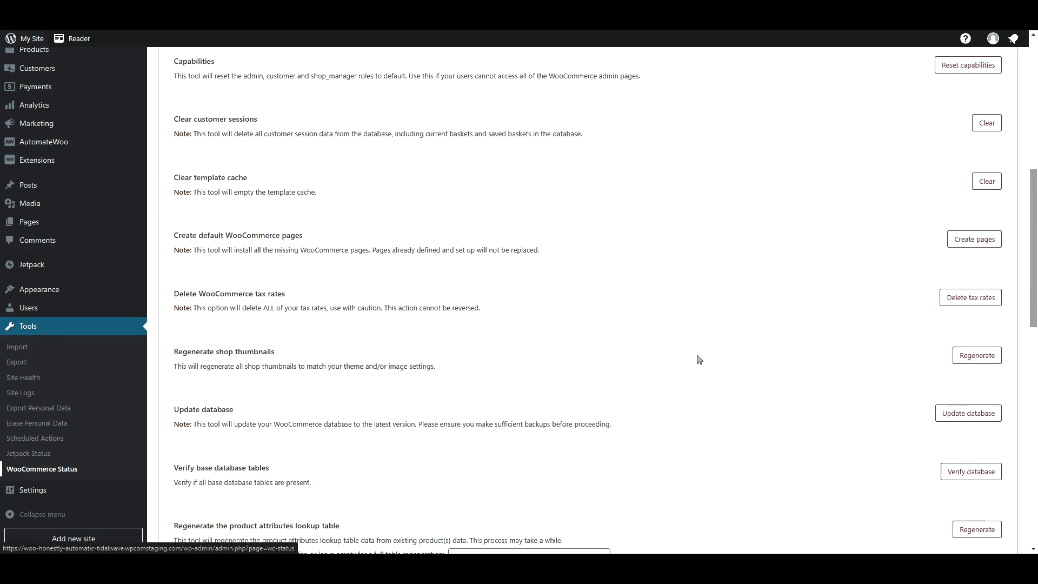
pyautogui.scroll(-1, 685, 351)
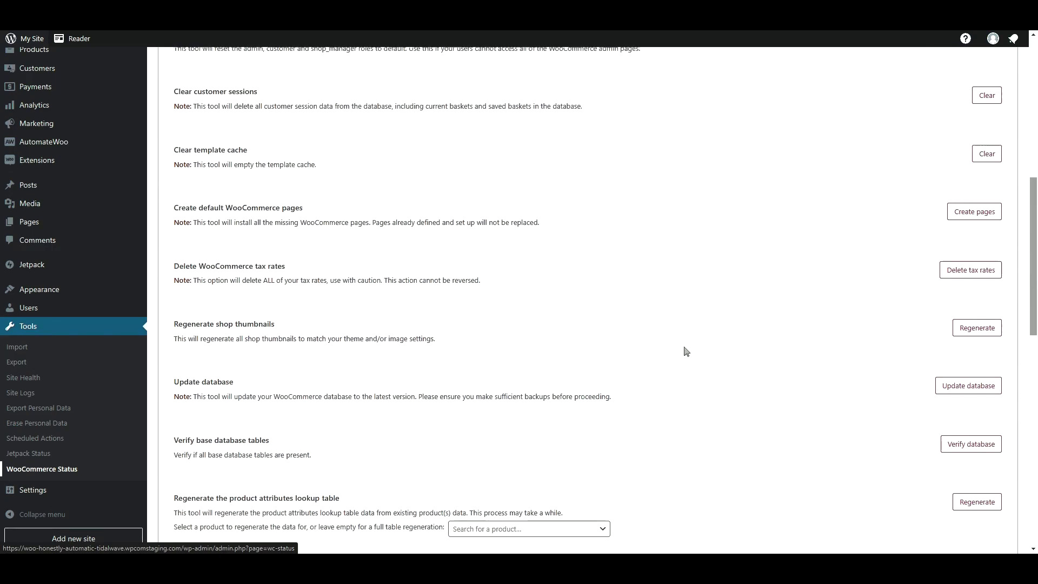
pyautogui.scroll(1, 685, 351)
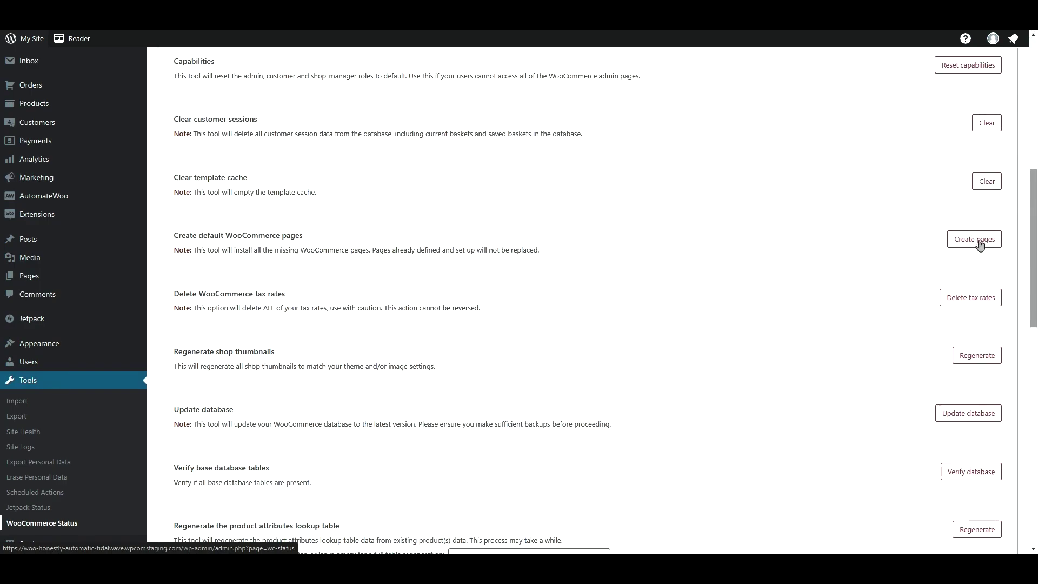
pyautogui.scroll(-1, 865, 319)
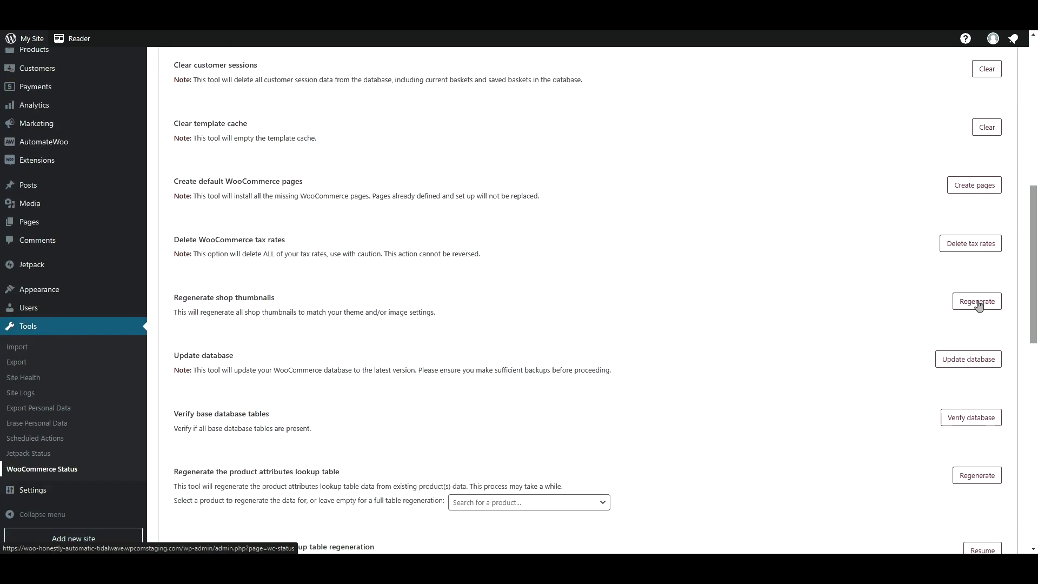
pyautogui.scroll(-1, 541, 330)
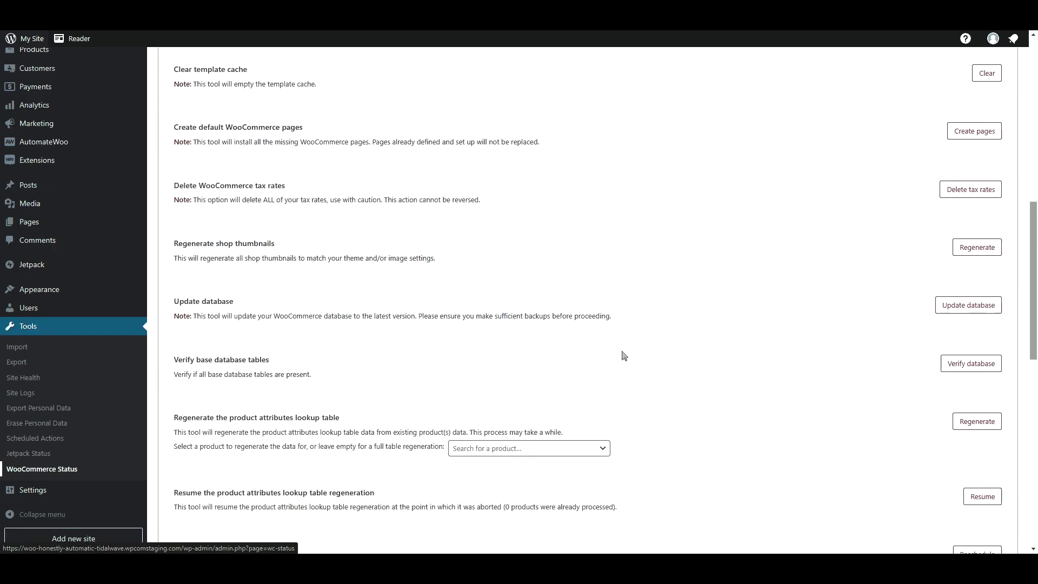
pyautogui.scroll(-2, 883, 328)
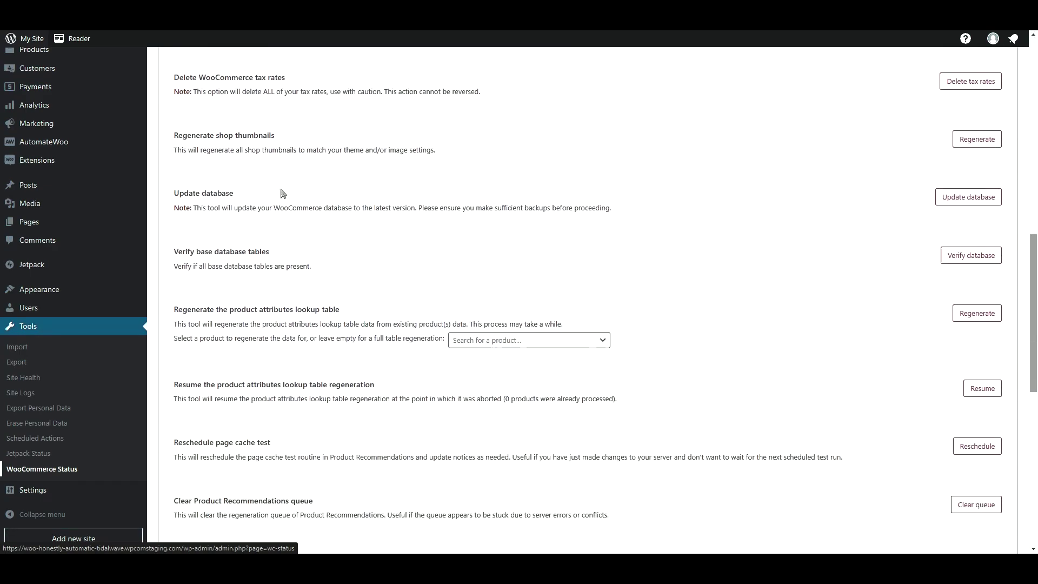
pyautogui.scroll(-2, 787, 339)
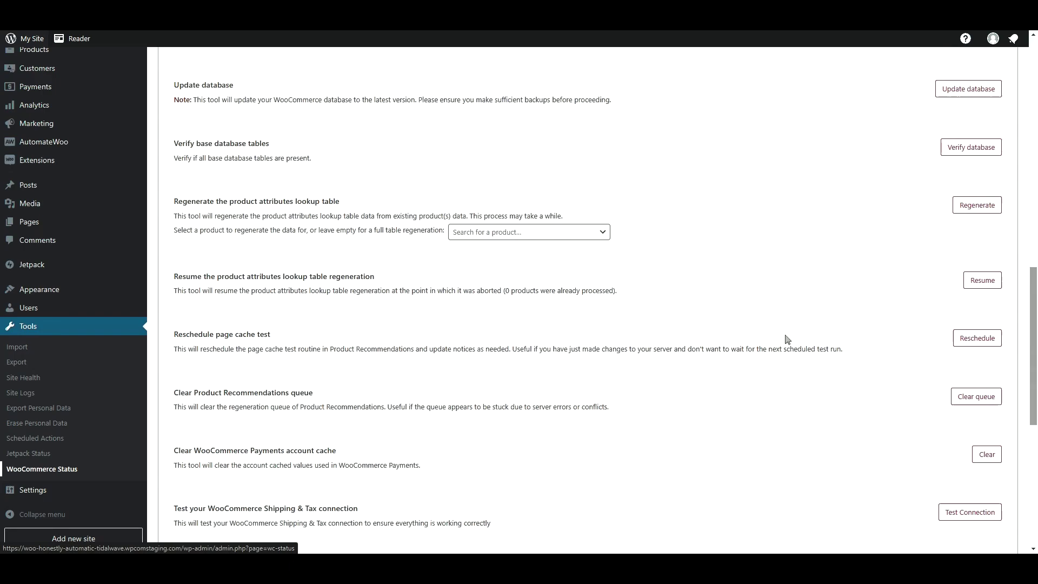
pyautogui.scroll(-1, 788, 341)
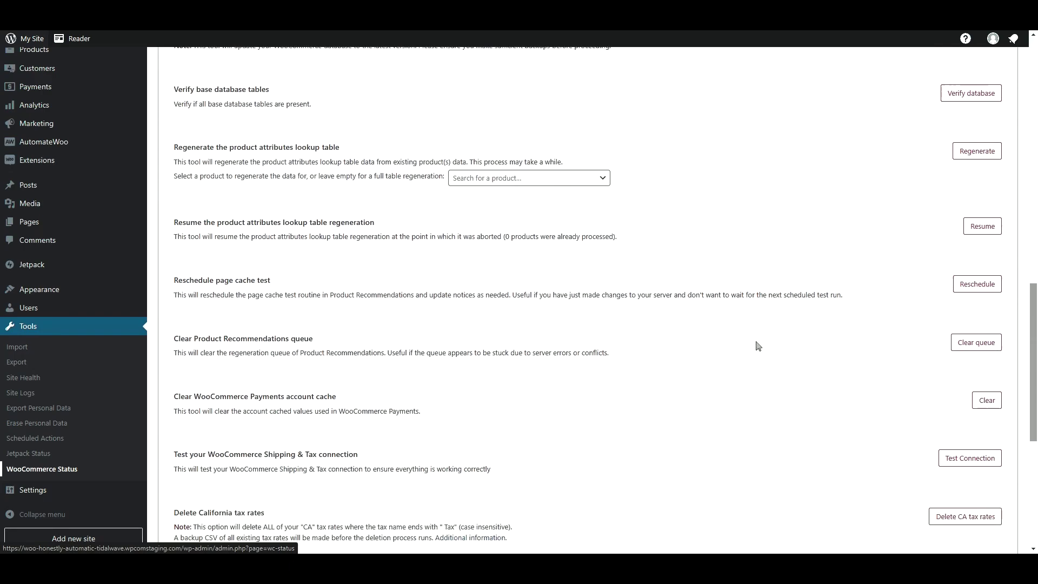
pyautogui.scroll(-1, 759, 346)
pyautogui.scroll(-3, 759, 346)
pyautogui.scroll(-1, 737, 329)
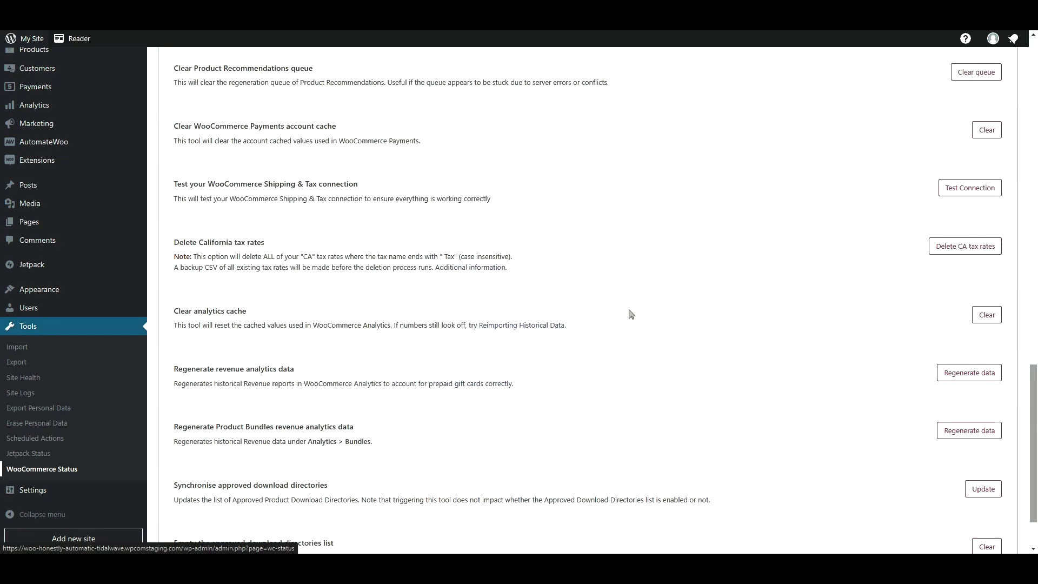
pyautogui.scroll(-1, 594, 313)
pyautogui.scroll(3, 762, 346)
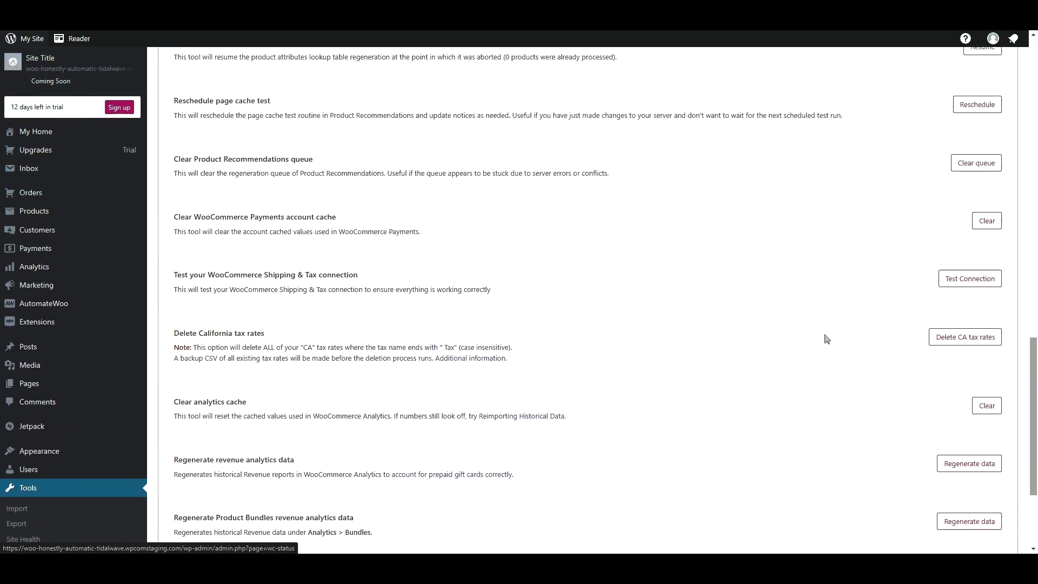
pyautogui.scroll(8, 839, 329)
pyautogui.scroll(2, 951, 247)
pyautogui.scroll(5, 951, 247)
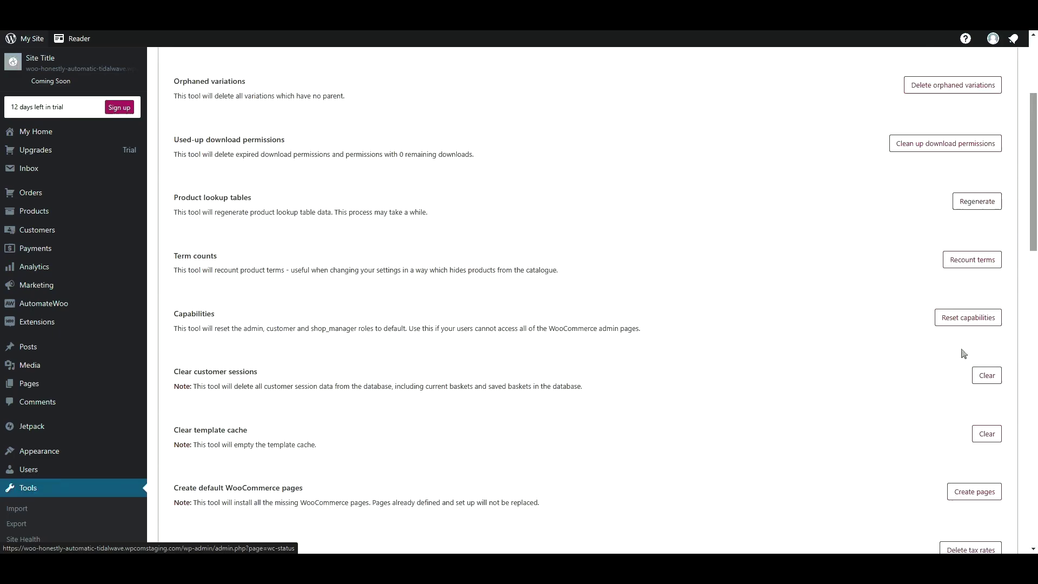
pyautogui.scroll(-2, 938, 344)
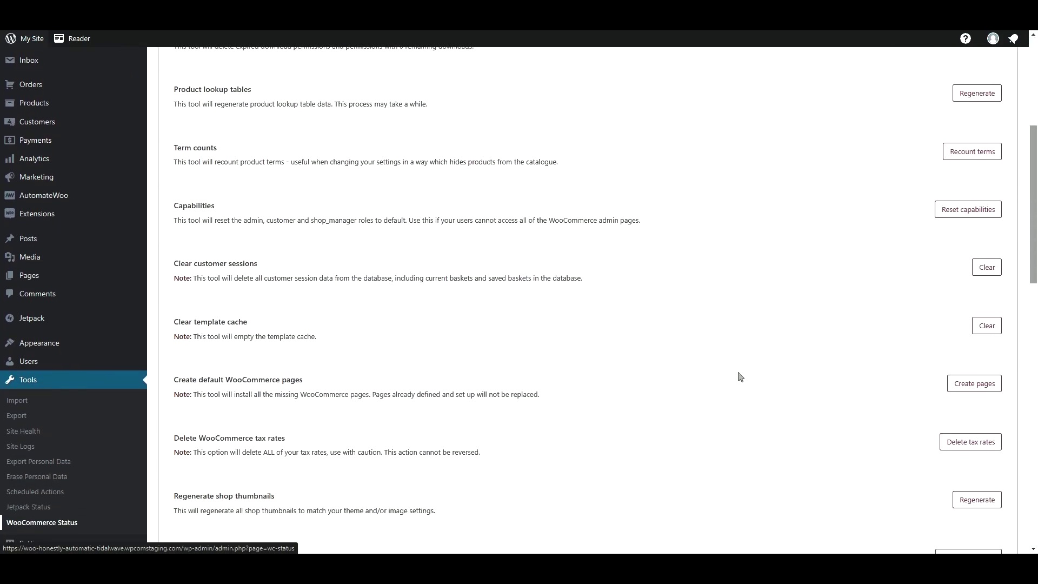
pyautogui.scroll(4, 754, 363)
pyautogui.scroll(1, 757, 364)
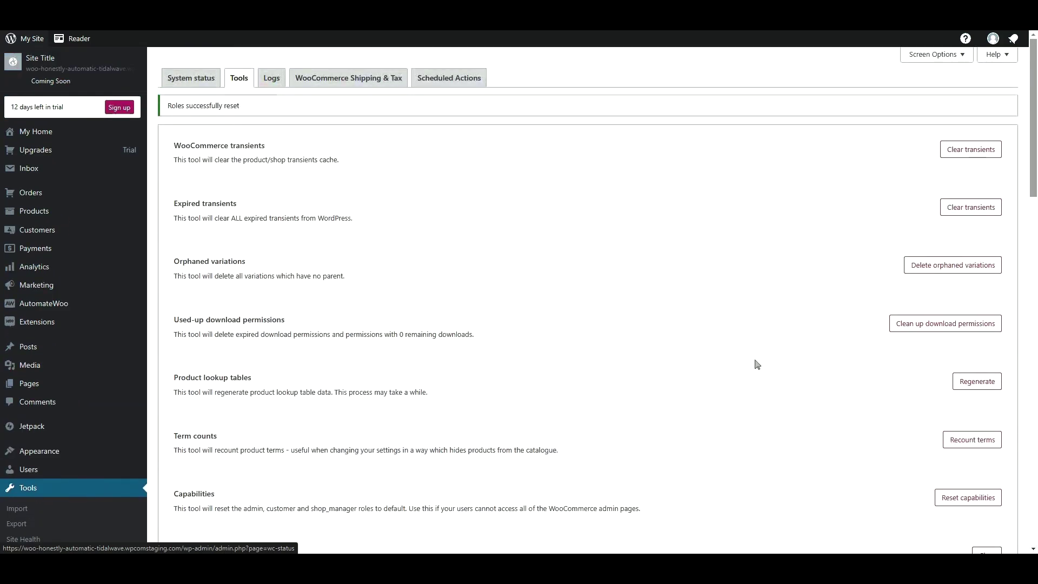